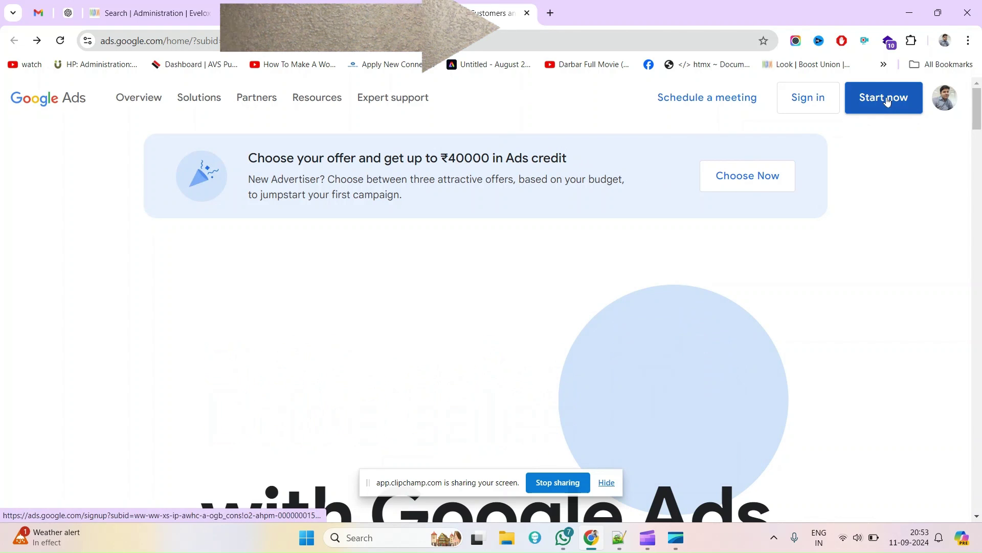
Look up google adsense in the browser and open the Google AdSense account's home page
click(797, 104)
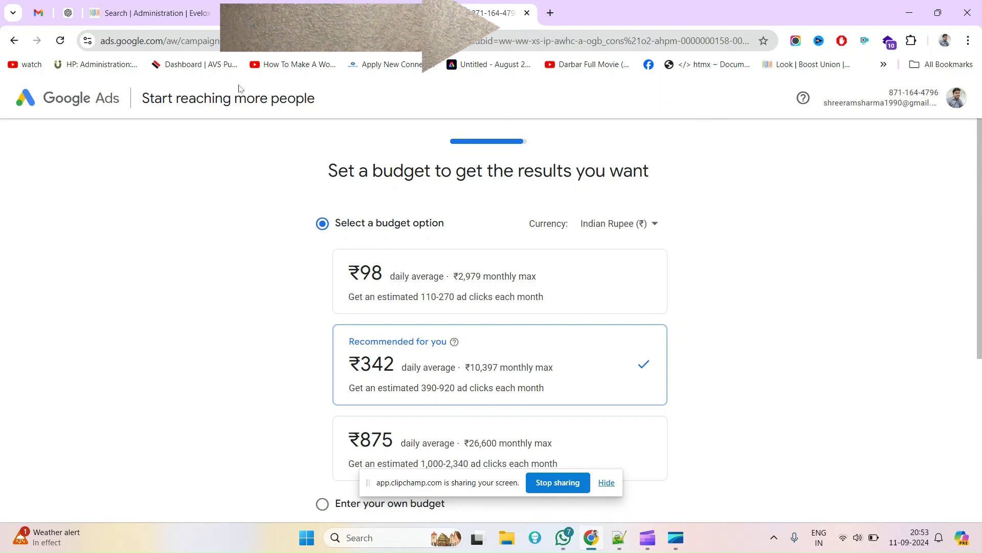
click(168, 37)
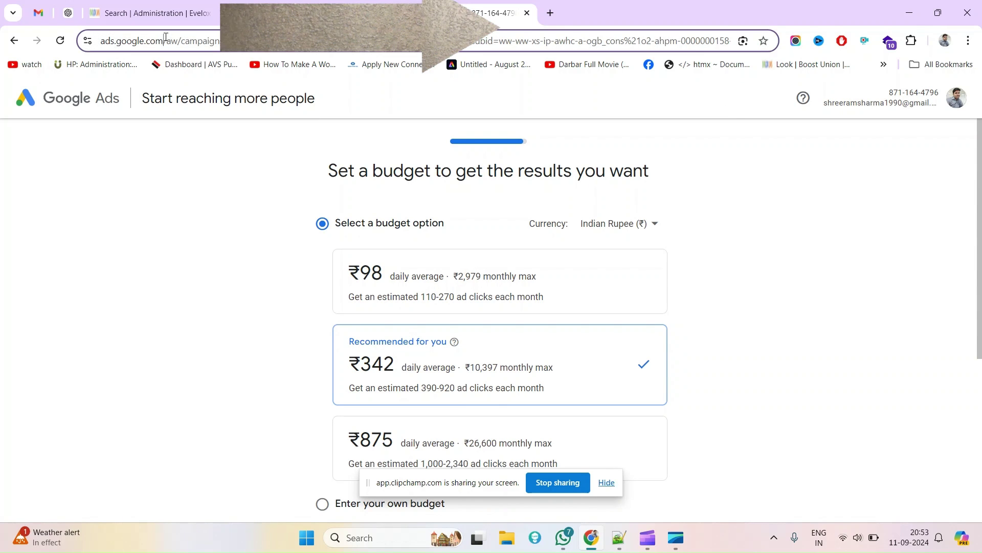
text(https://ads.google.com)
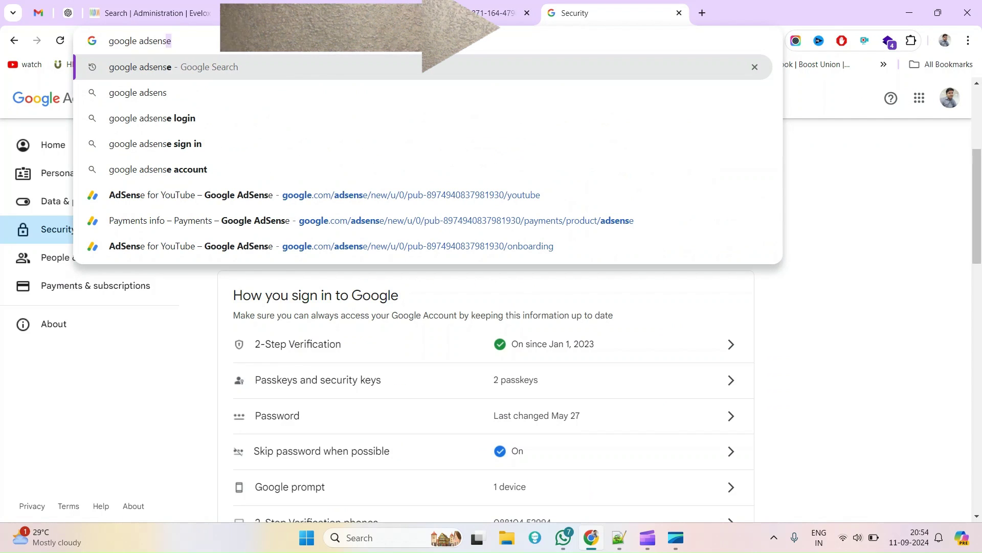
click(194, 201)
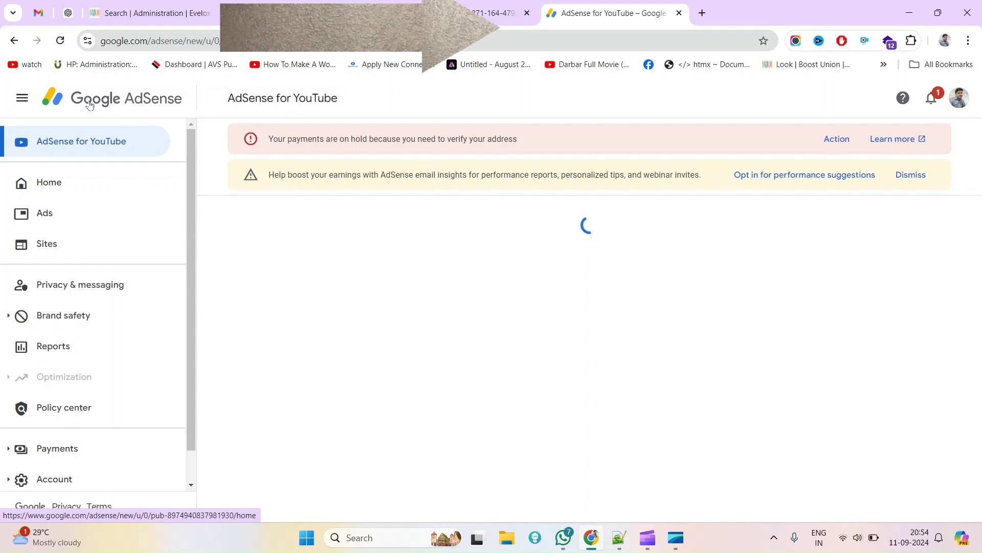
click(143, 98)
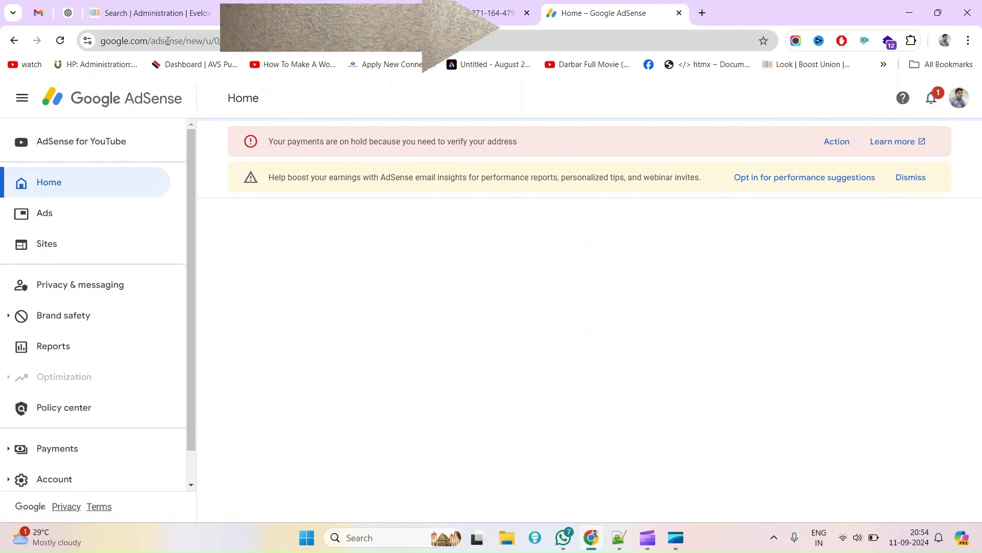
click(193, 44)
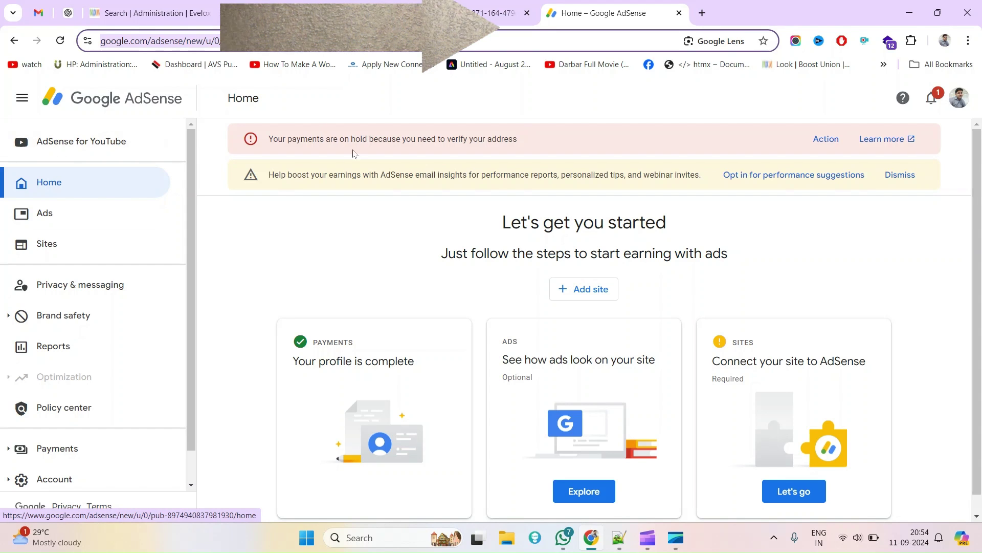
Open the verification check from the notice that payments are on hold pending address verification
drag(268, 139, 536, 143)
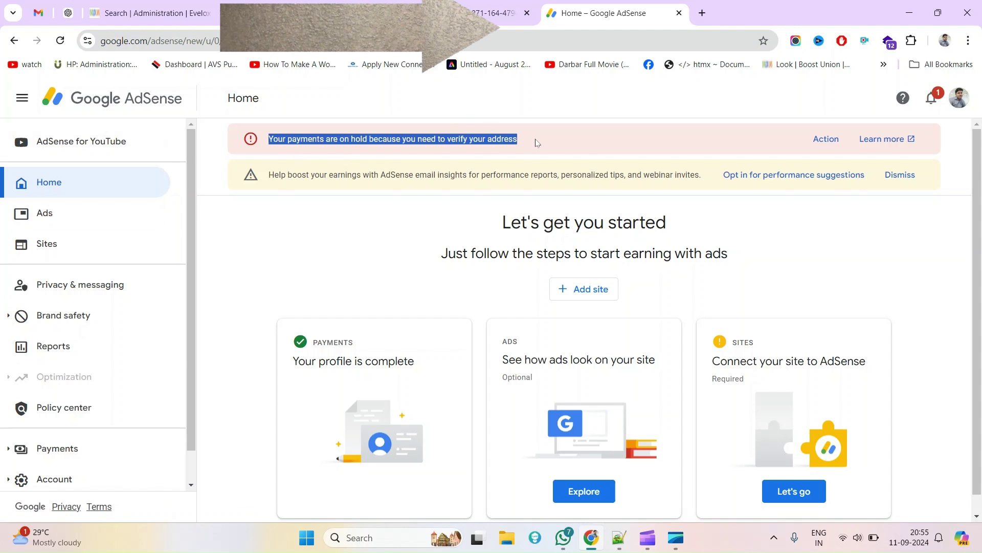
click(545, 134)
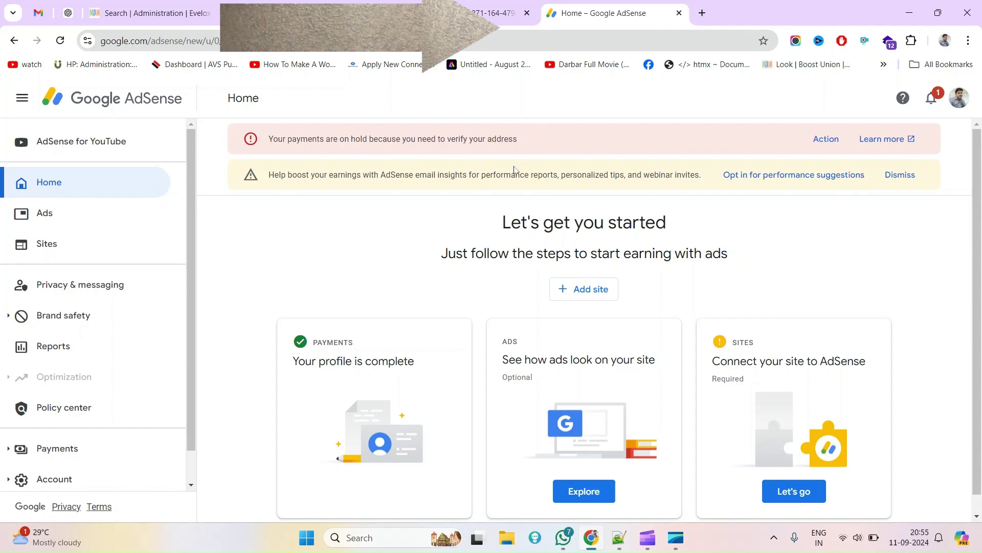
drag(269, 139, 536, 140)
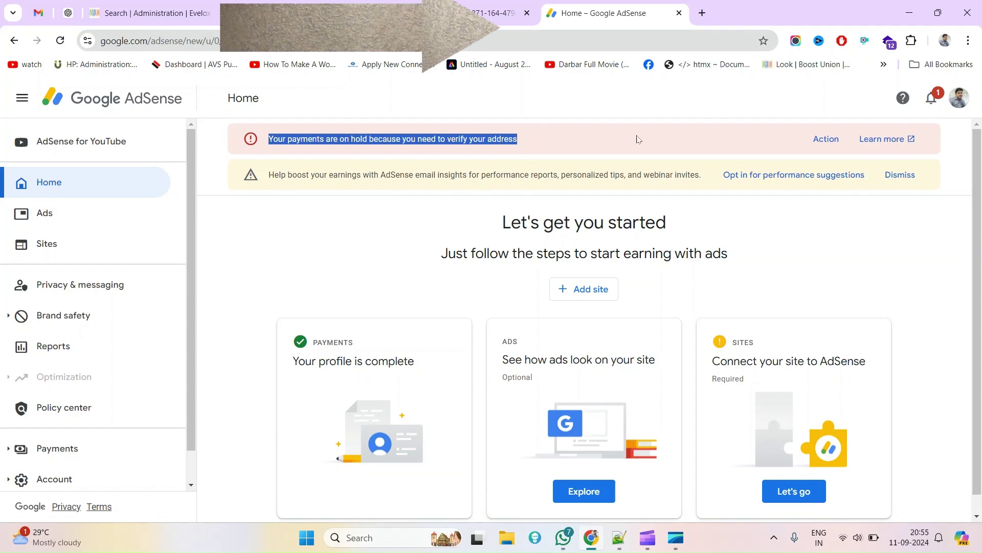
click(733, 128)
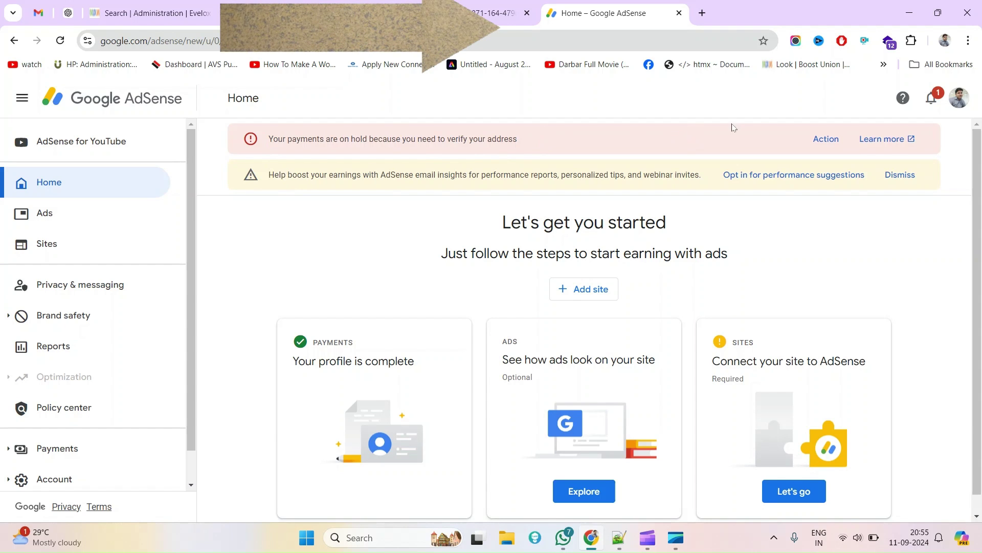
click(835, 141)
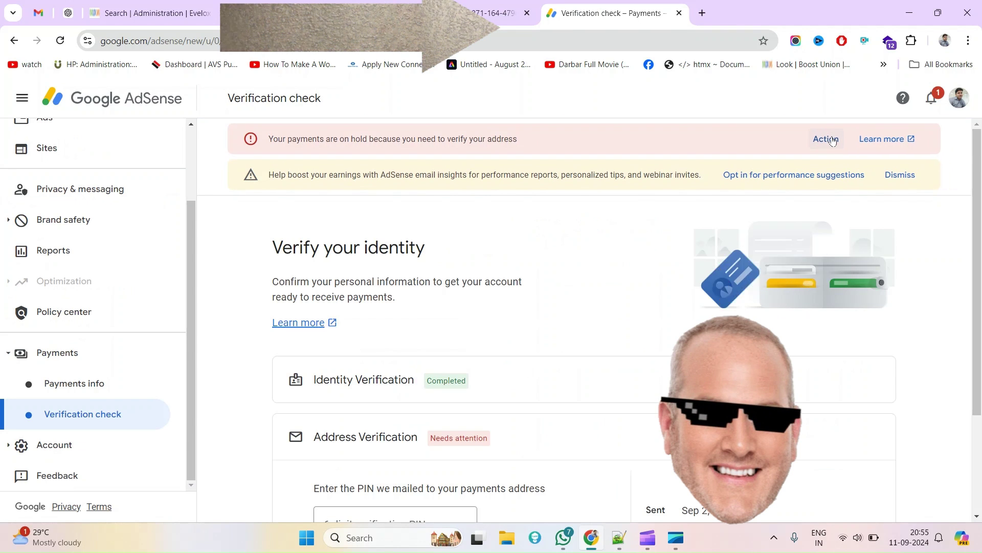
scroll(501, 427, down, 2)
scroll(501, 426, down, 1)
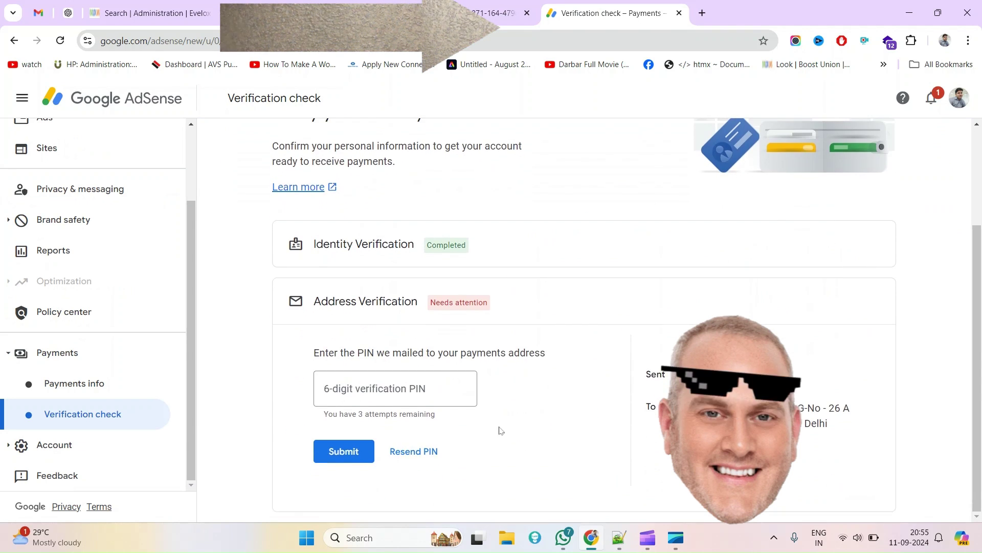
Examine the Identity Verification and Address Verification sections, including their statuses, the PIN request and the mailing address
double_click(325, 238)
drag(326, 238, 398, 246)
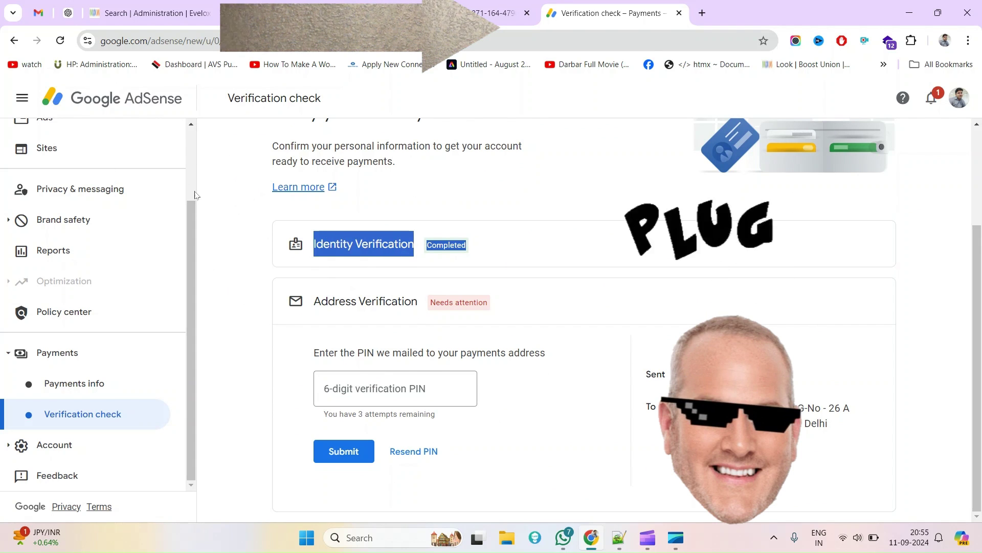
click(330, 243)
double_click(330, 243)
drag(330, 243, 378, 239)
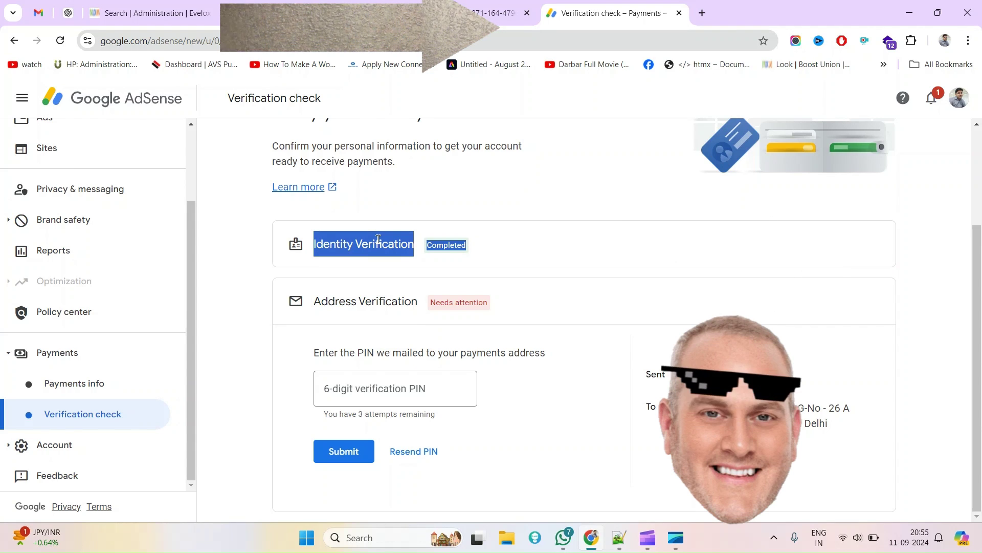
click(465, 262)
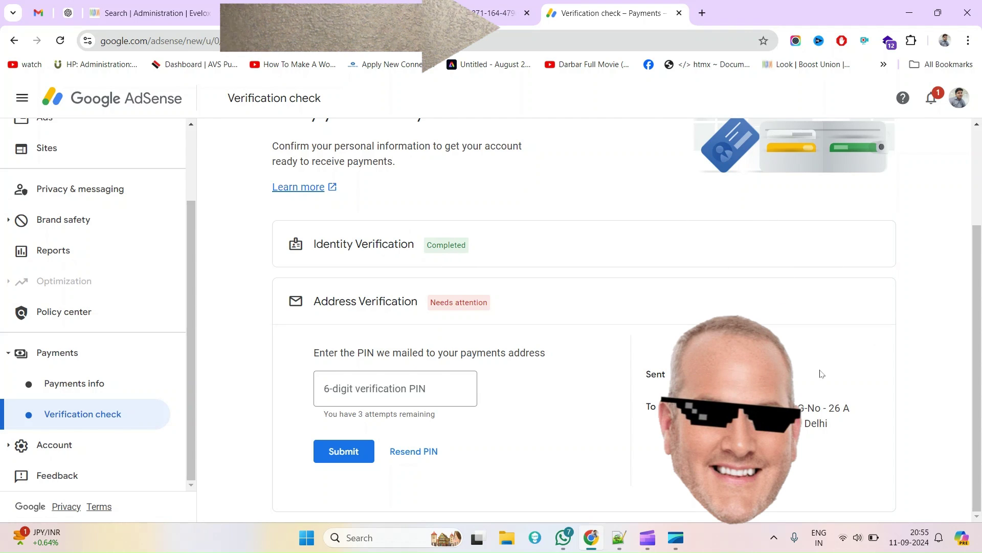
drag(646, 407, 783, 439)
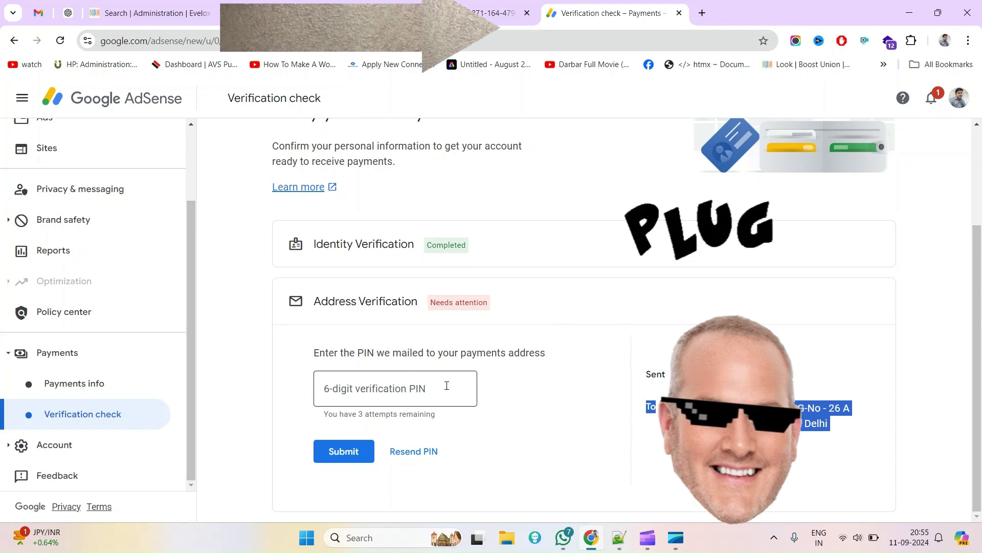
drag(324, 257, 373, 242)
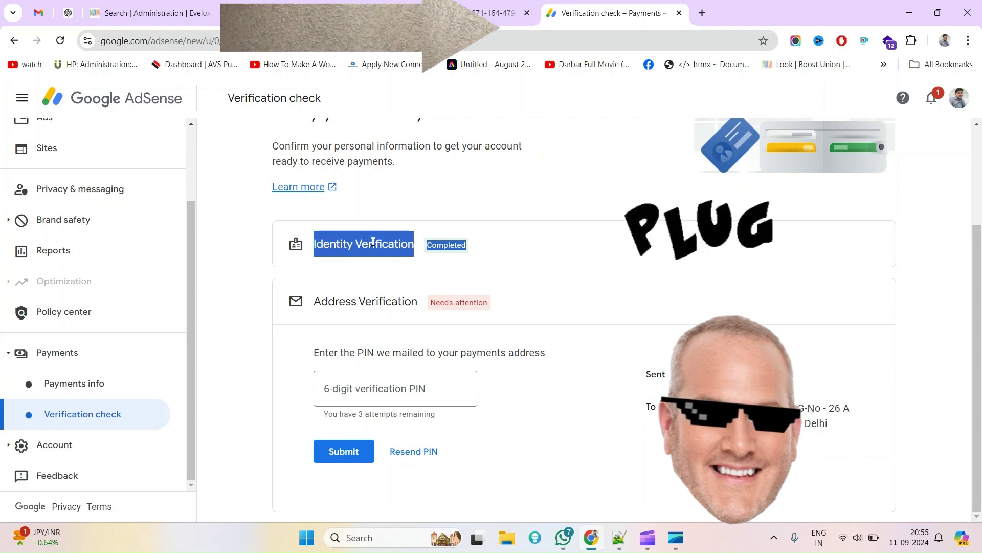
click(379, 282)
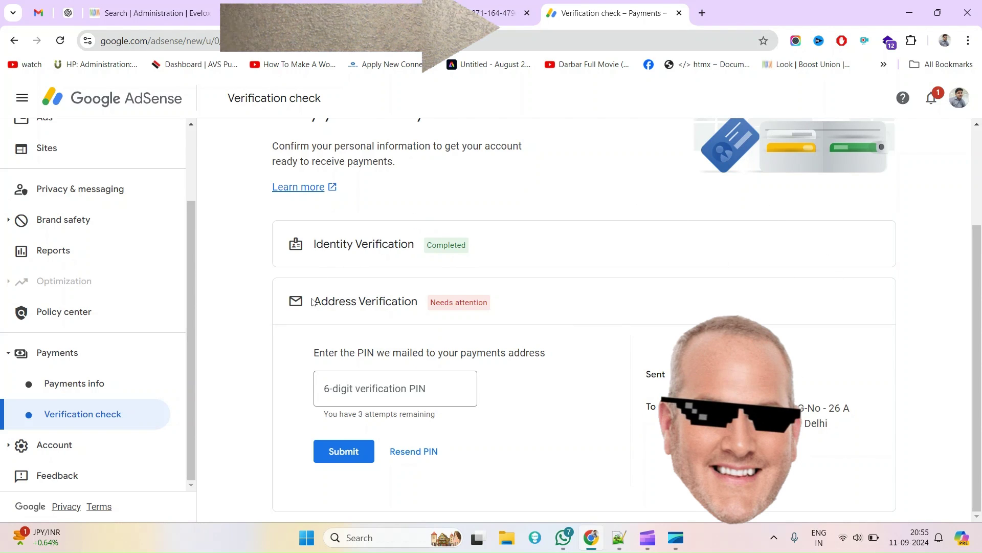
double_click(329, 306)
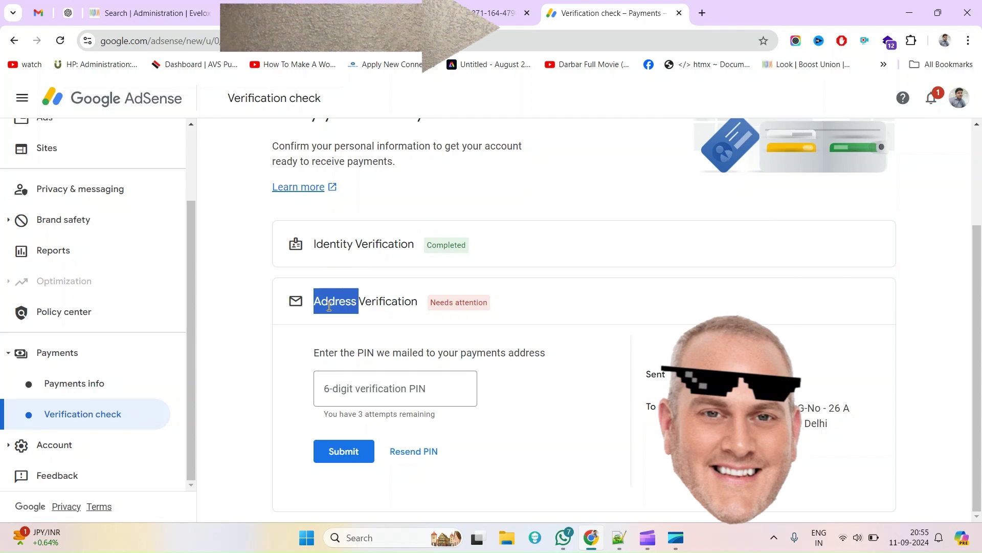
drag(329, 306, 441, 302)
double_click(366, 352)
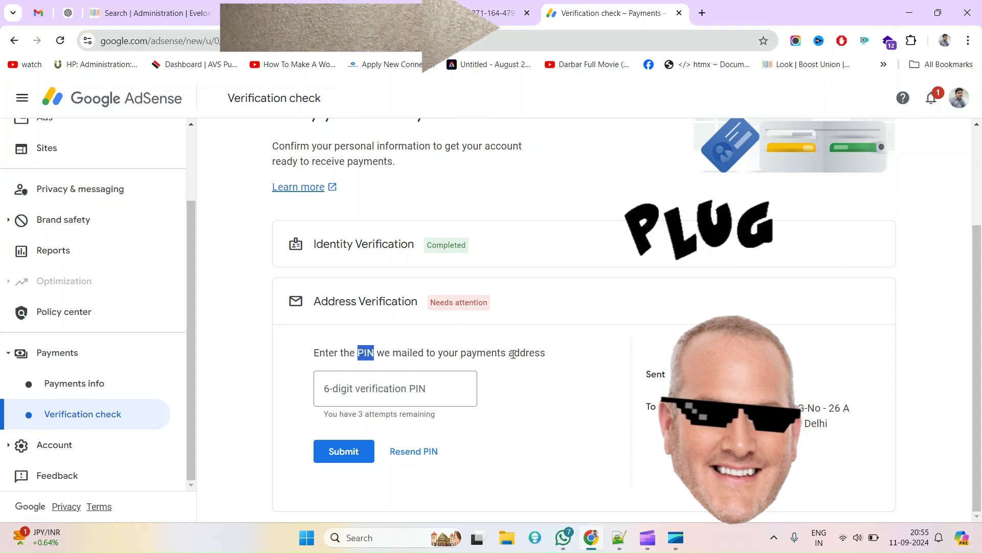
drag(665, 407, 829, 424)
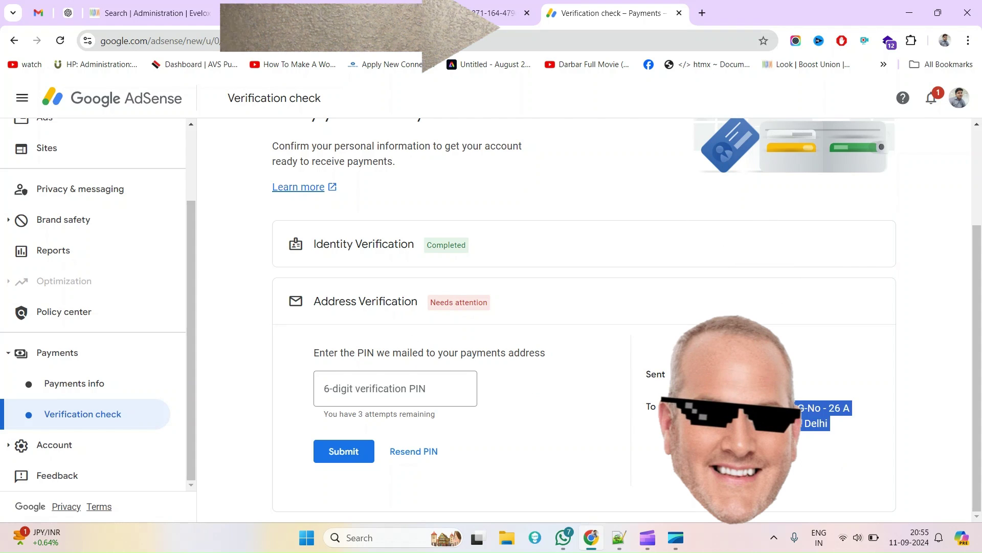
Enter the 6-digit verification PIN under Address Verification and submit it
click(424, 381)
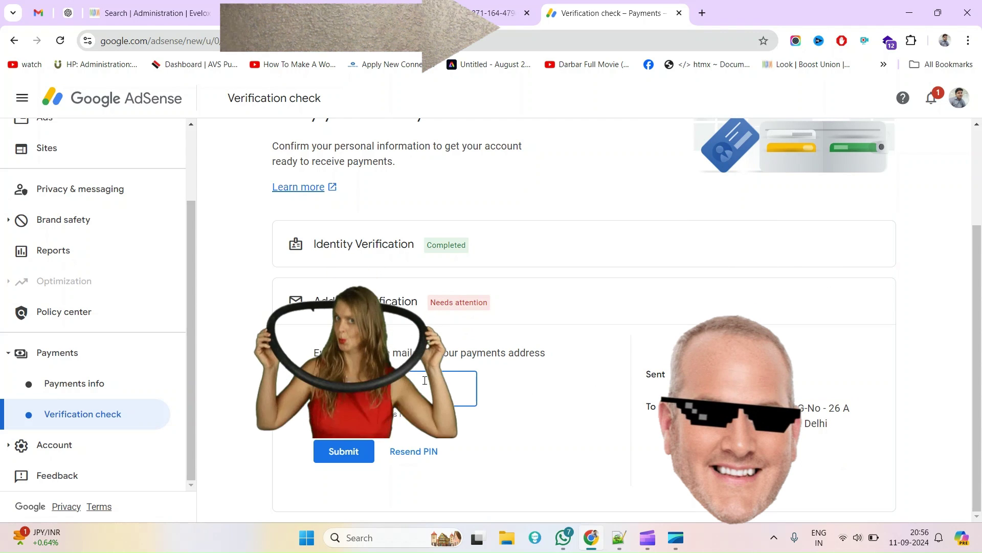
text(2)
click(344, 460)
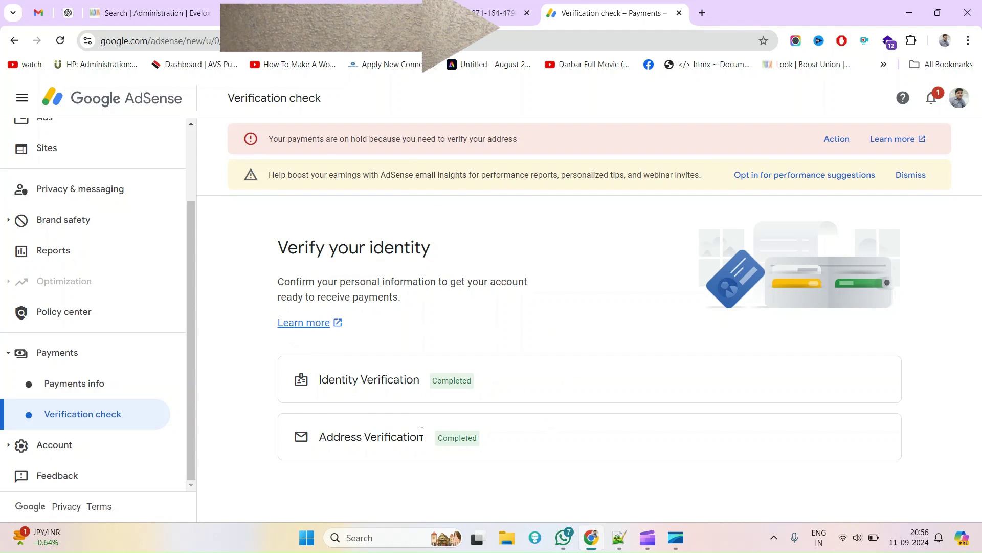
Check the Address Verification status against the payments hold notice and reload the verification page
double_click(451, 439)
double_click(278, 137)
right_click(560, 106)
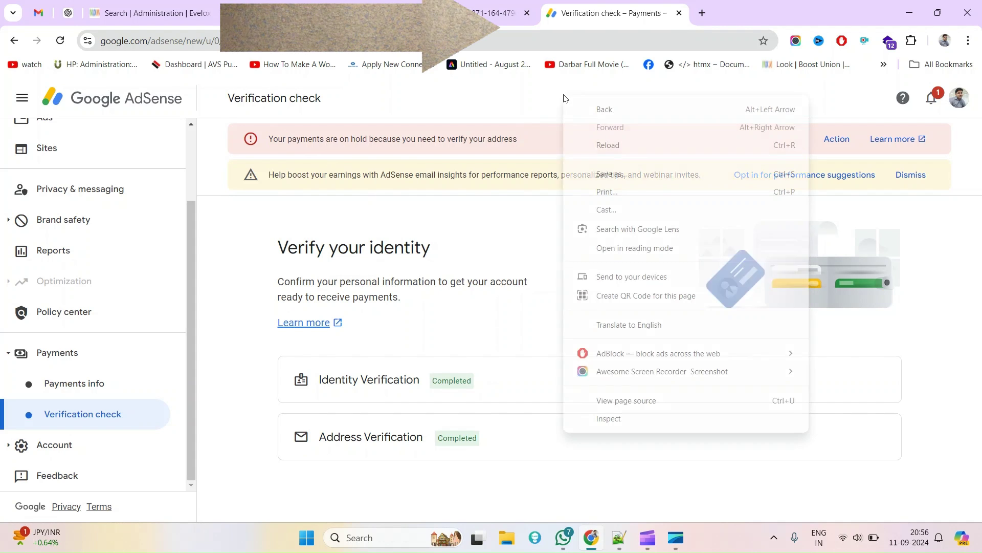
click(595, 148)
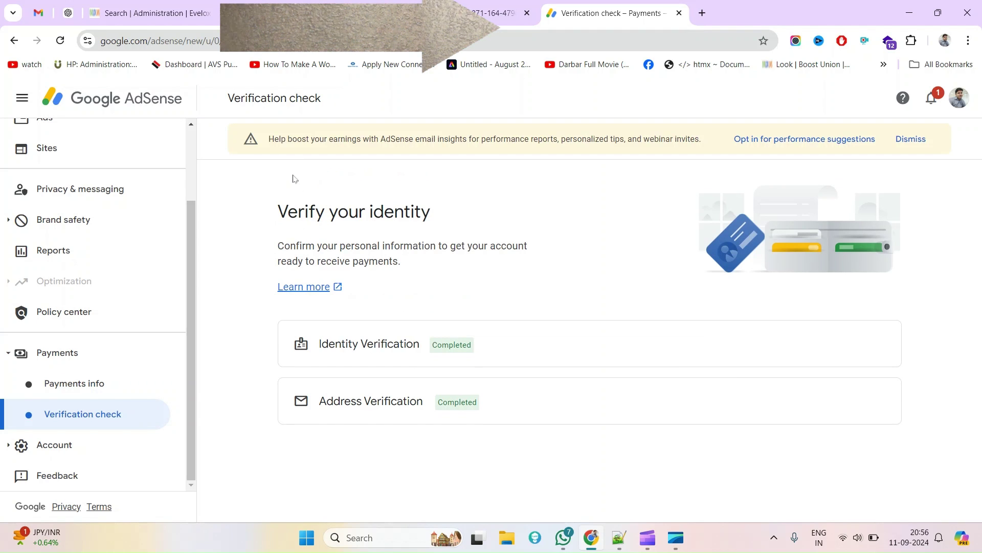
Return to the AdSense home page and check the profile status on the Payments card
drag(290, 208, 418, 211)
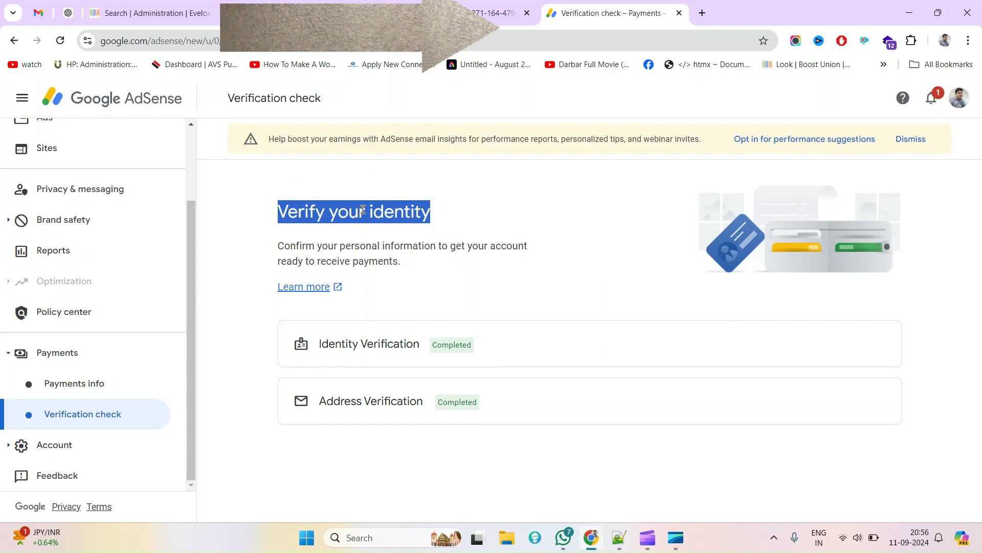
click(107, 97)
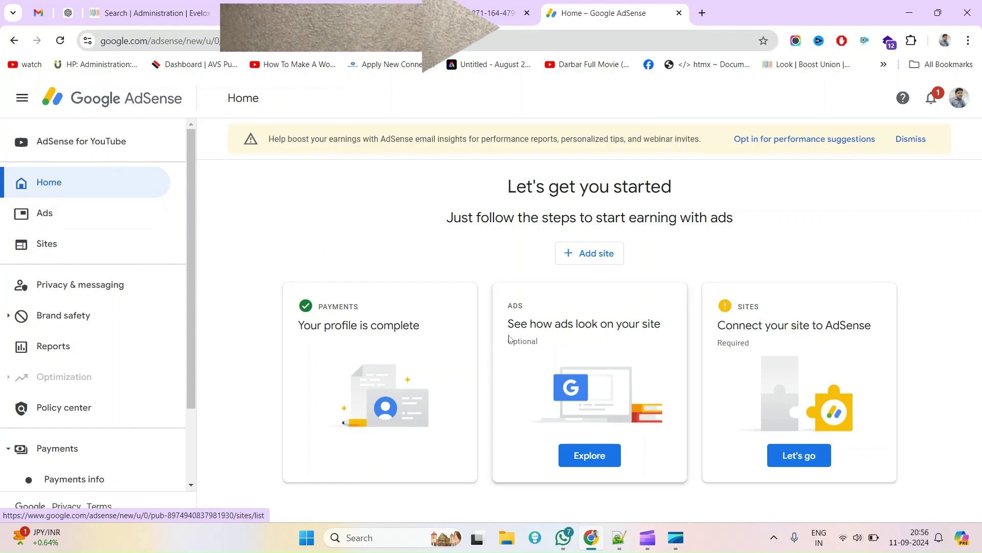
drag(302, 326, 389, 326)
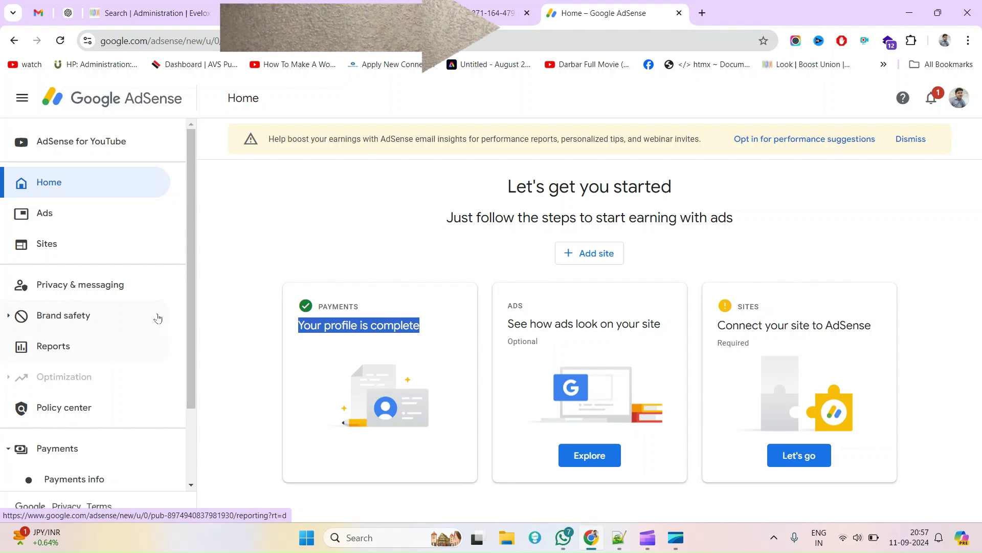
Check the Payments info page and the account notifications, ending back on the AdSense home page
scroll(156, 318, down, 1)
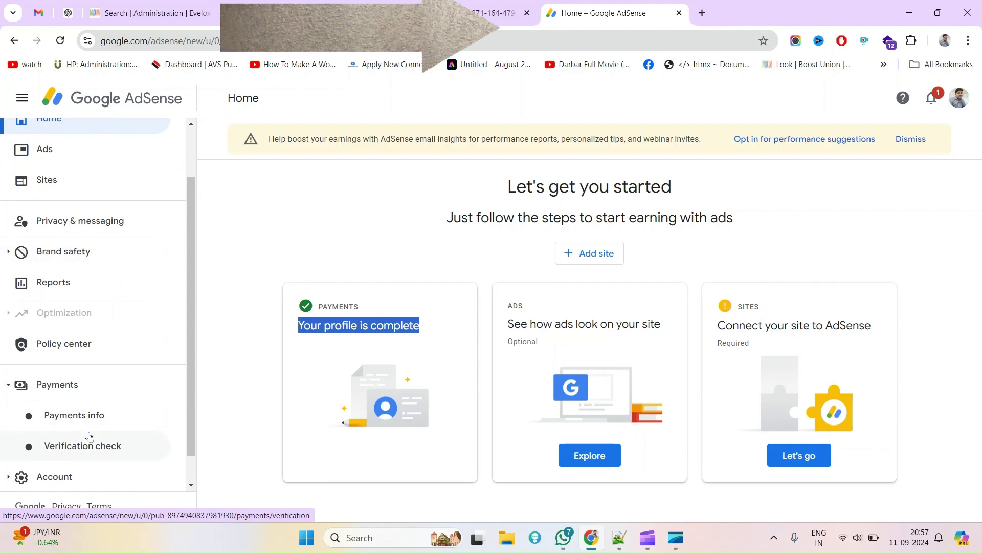
click(73, 417)
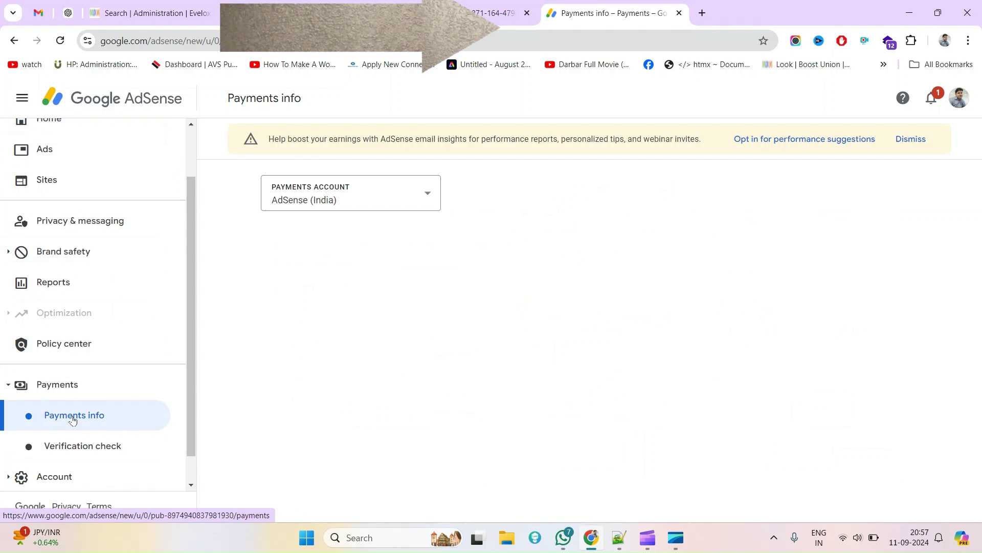
click(936, 102)
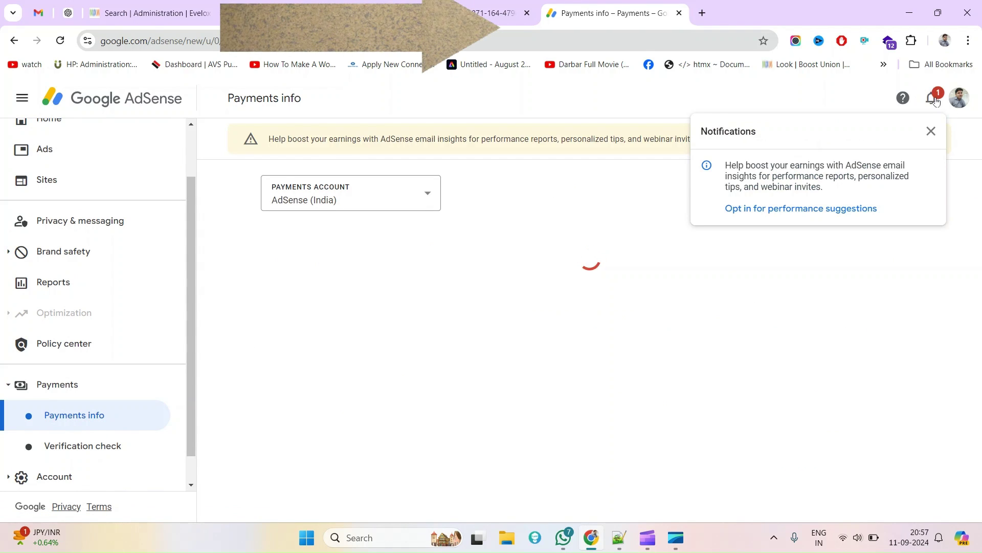
click(931, 132)
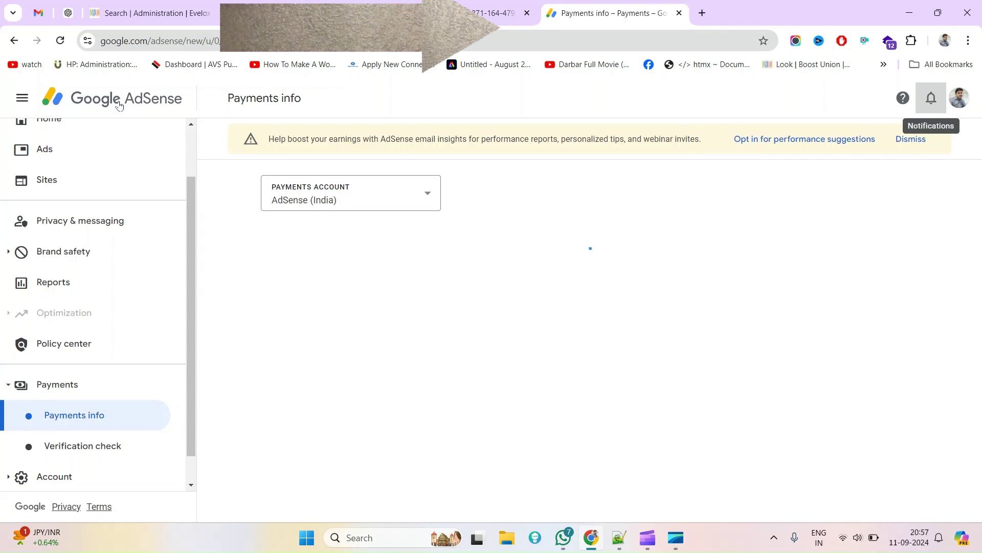
click(116, 104)
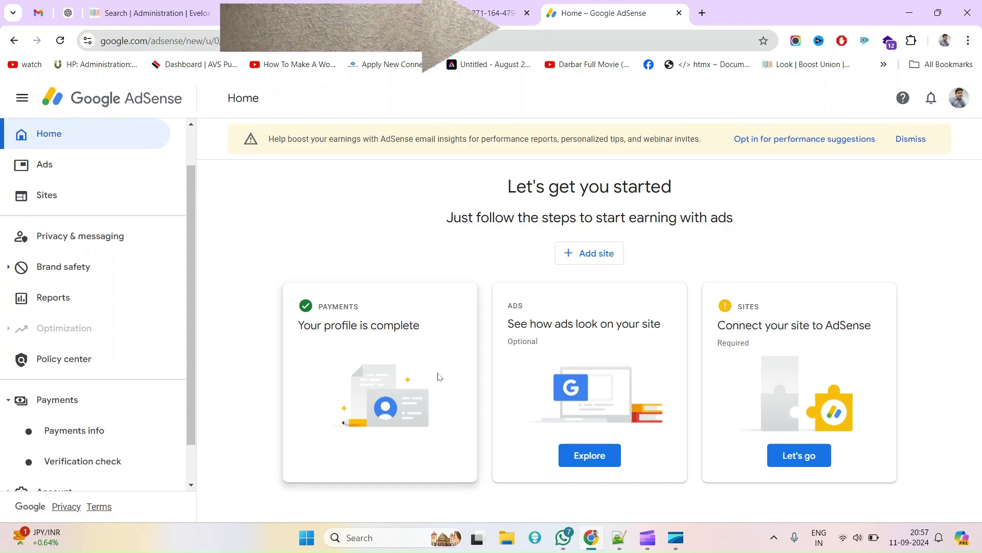